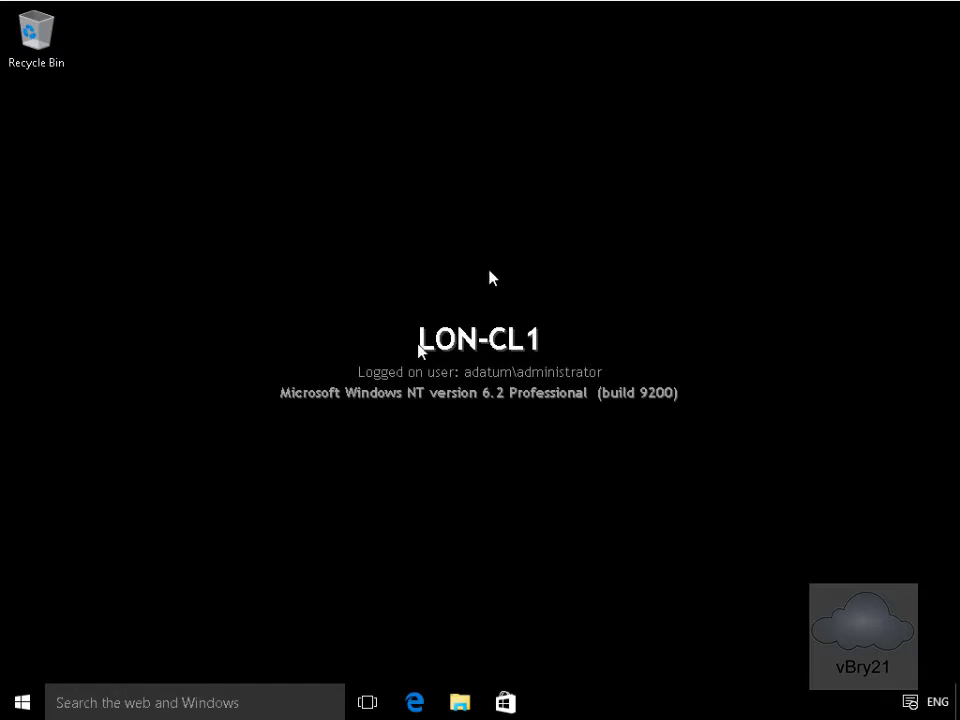
- Launch the Microsoft Assessment and Planning Toolkit and dismiss the initial database setup without creating a database
{"action": "left_click", "coordinate": [22, 701]}
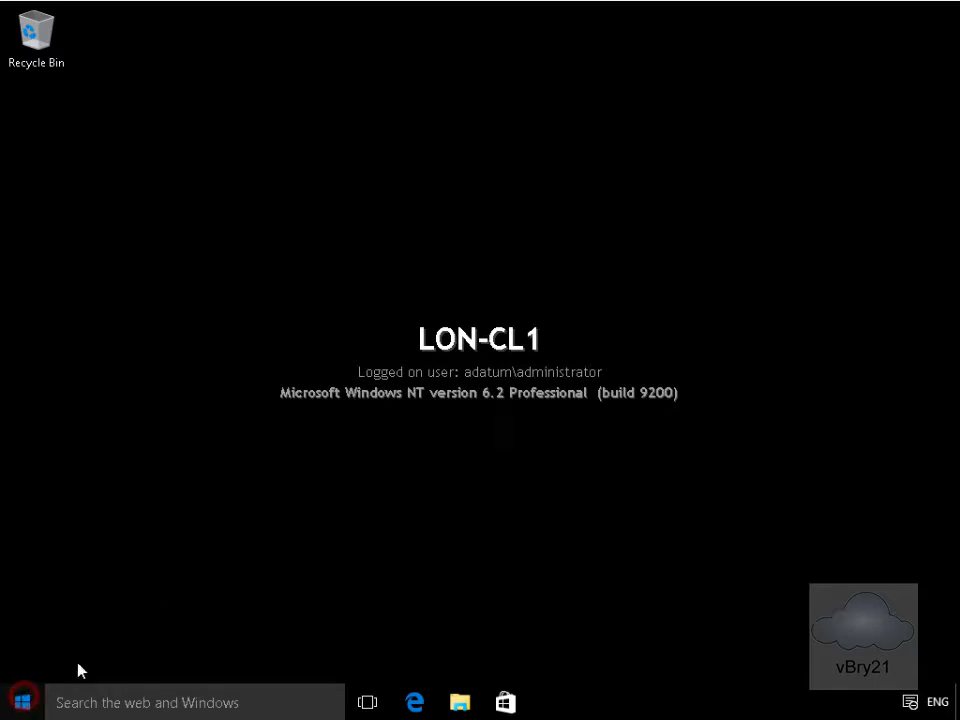
{"action": "left_click", "coordinate": [592, 574]}
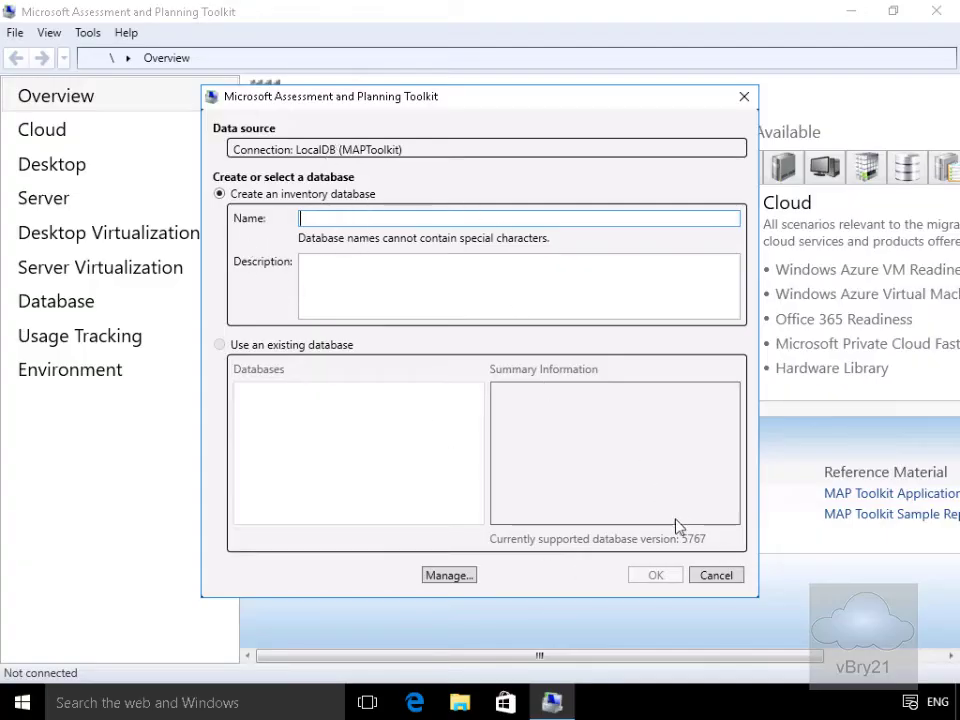
{"action": "left_click", "coordinate": [721, 582]}
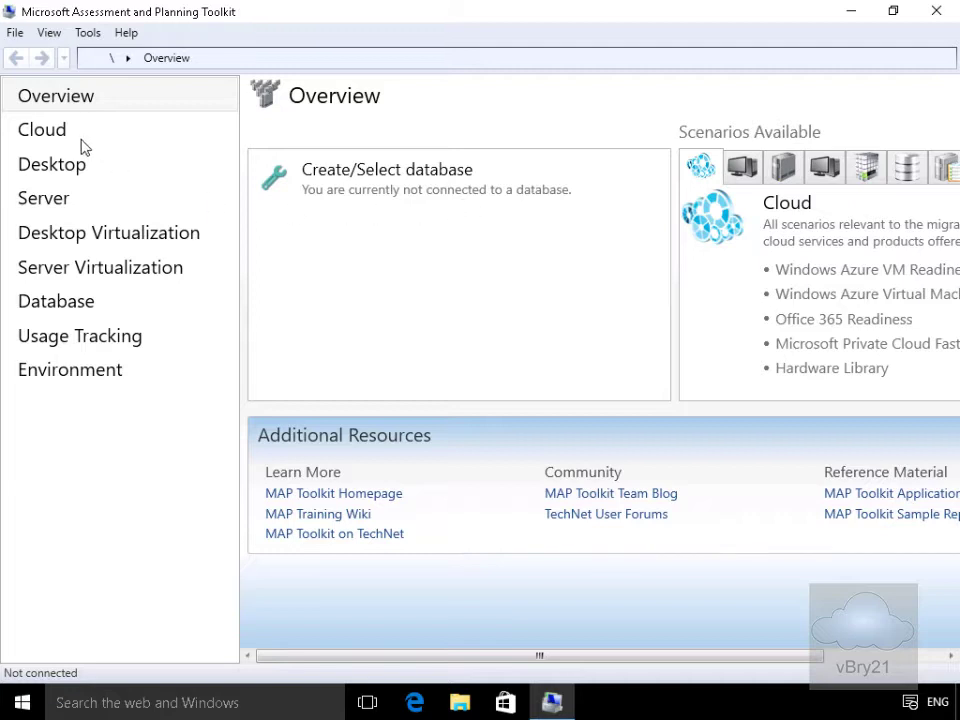
- Look through the Cloud, Desktop, Server, virtualization, Database, Usage Tracking and Environment scenarios, ending back on the Overview
{"action": "left_click", "coordinate": [48, 131]}
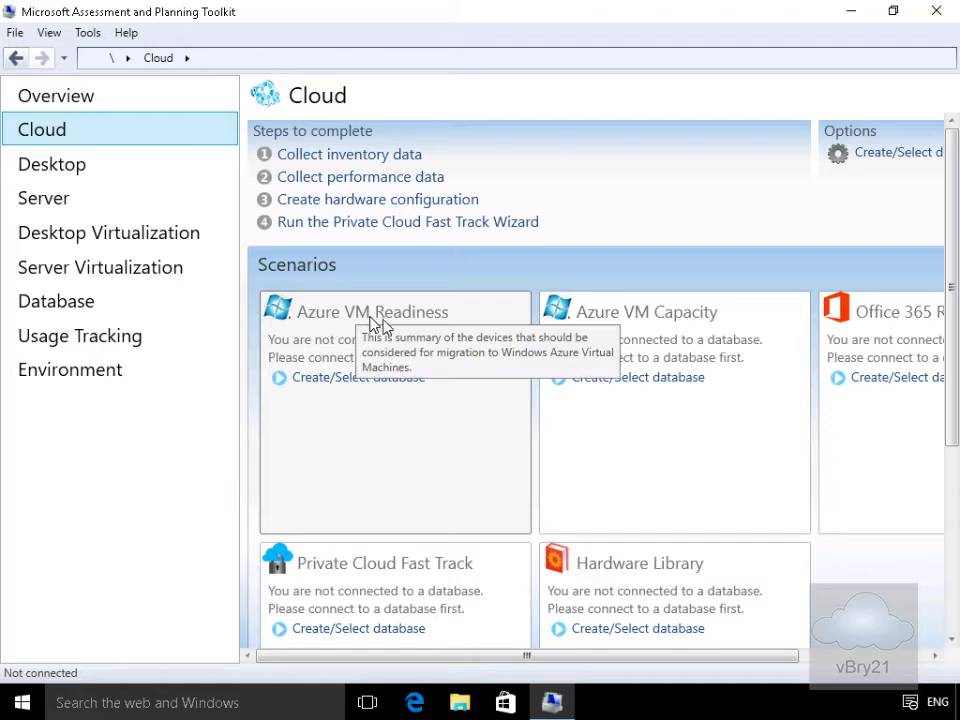
{"action": "left_click", "coordinate": [64, 164]}
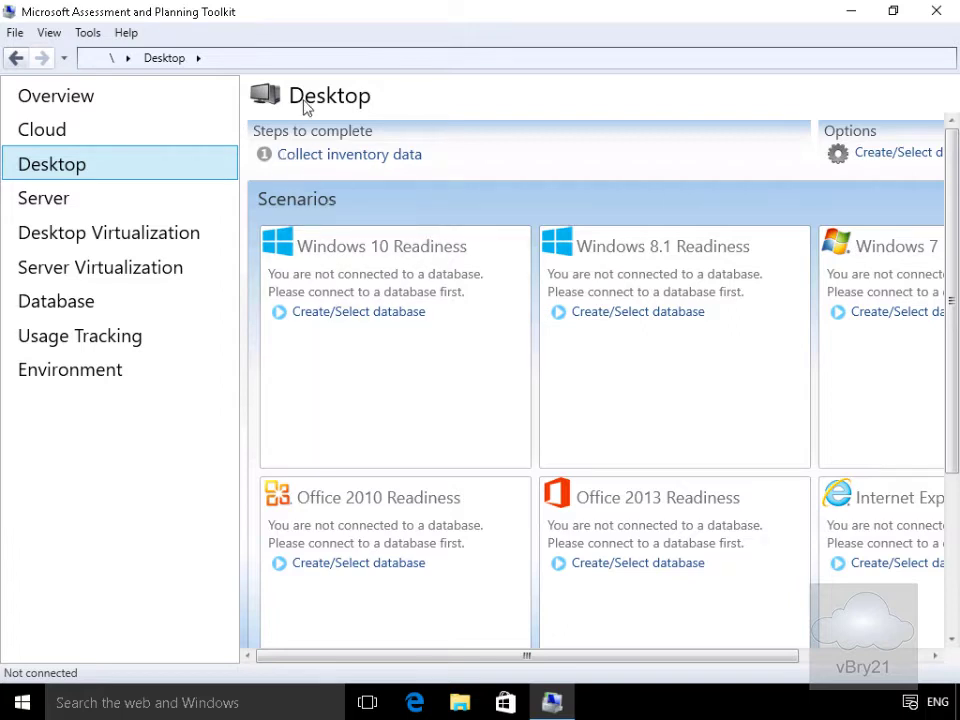
{"action": "left_click", "coordinate": [58, 202]}
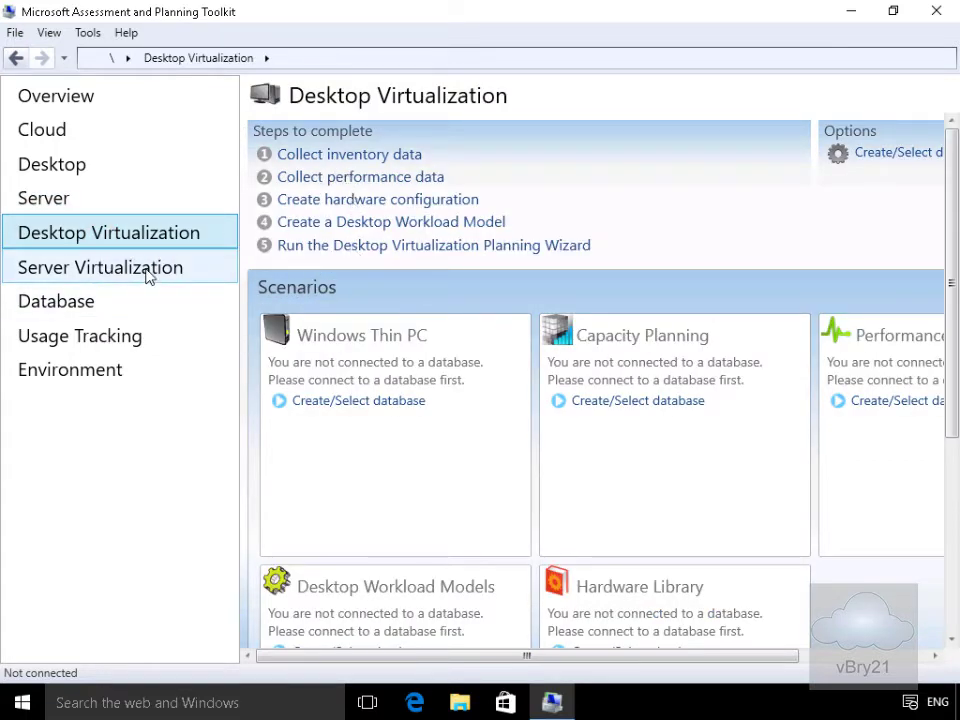
{"action": "left_click", "coordinate": [88, 306]}
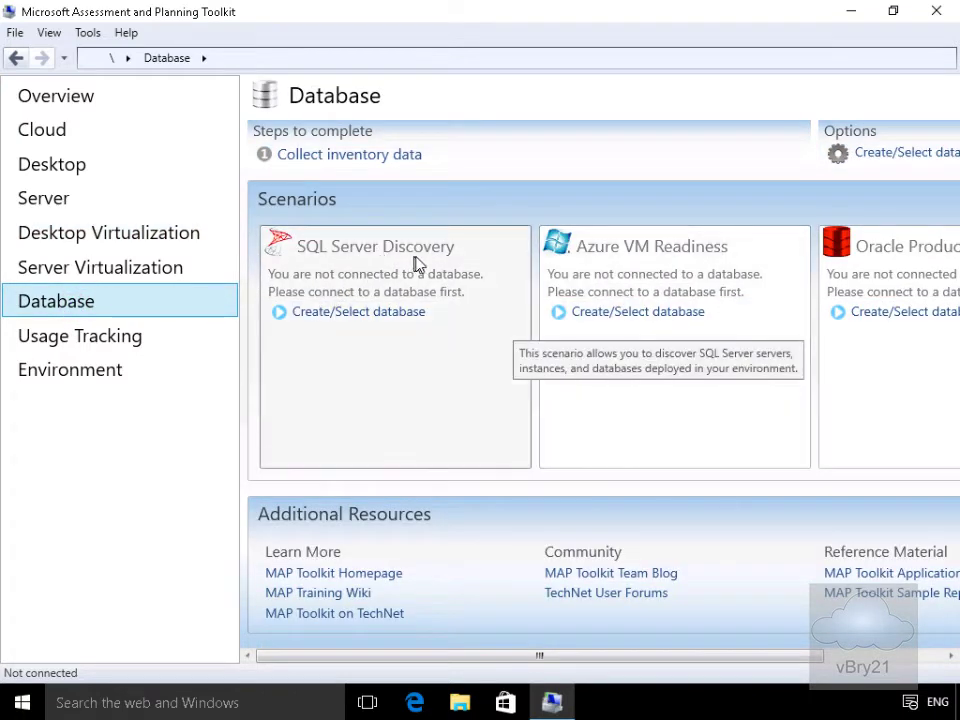
{"action": "left_click", "coordinate": [57, 340]}
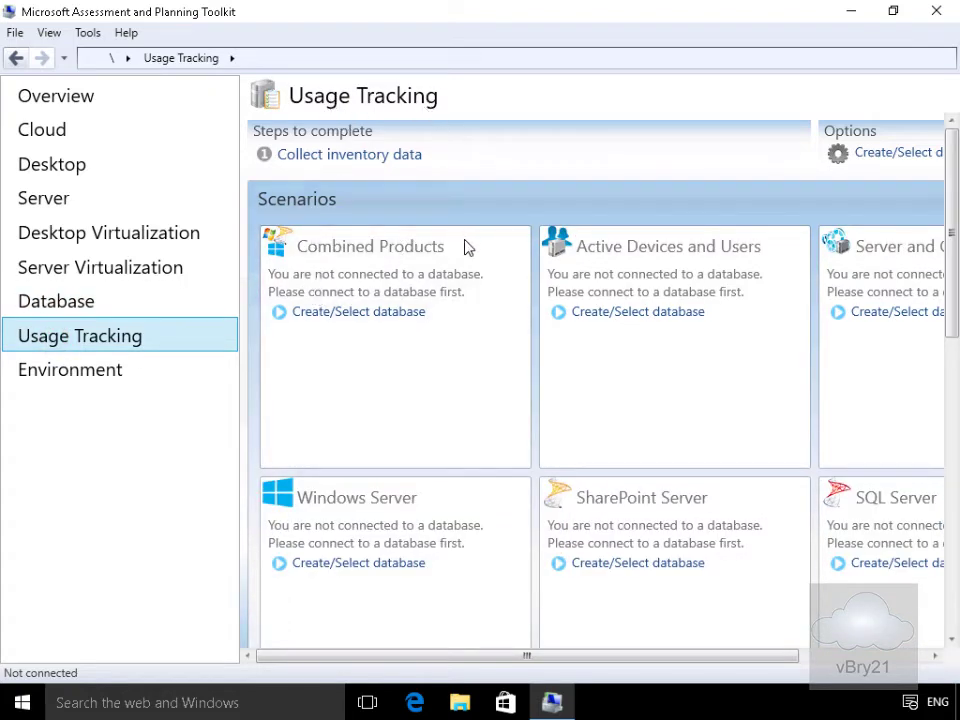
{"action": "left_click", "coordinate": [80, 375]}
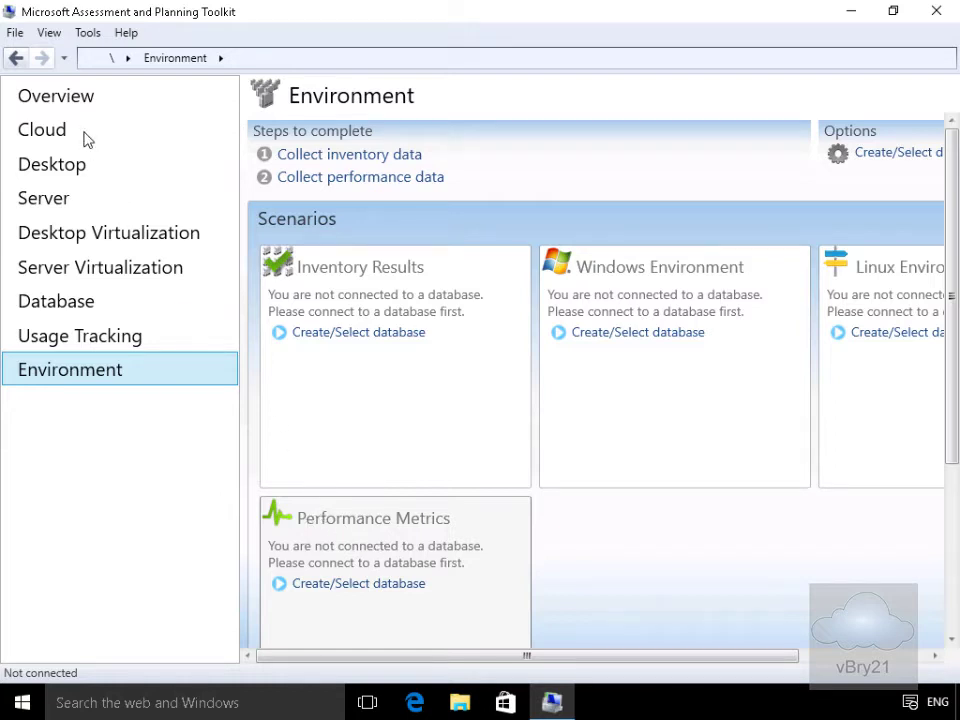
{"action": "left_click", "coordinate": [71, 100]}
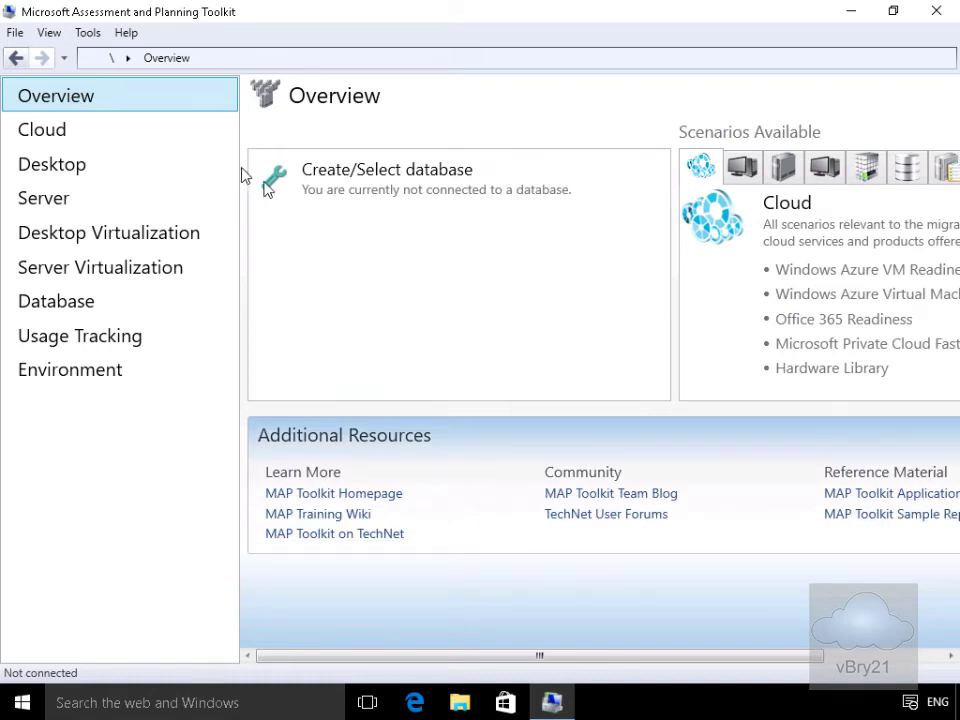
- Create an inventory database named INVENTORY
{"action": "left_click", "coordinate": [394, 175]}
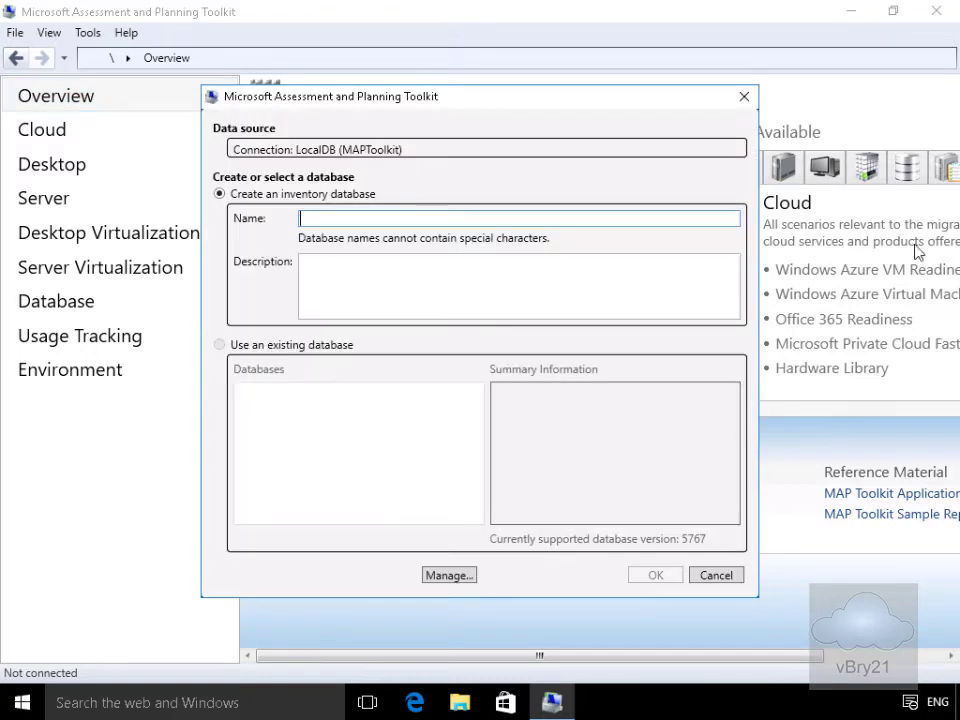
{"action": "left_click", "coordinate": [318, 220]}
{"action": "type", "text": "INVENTORY"}
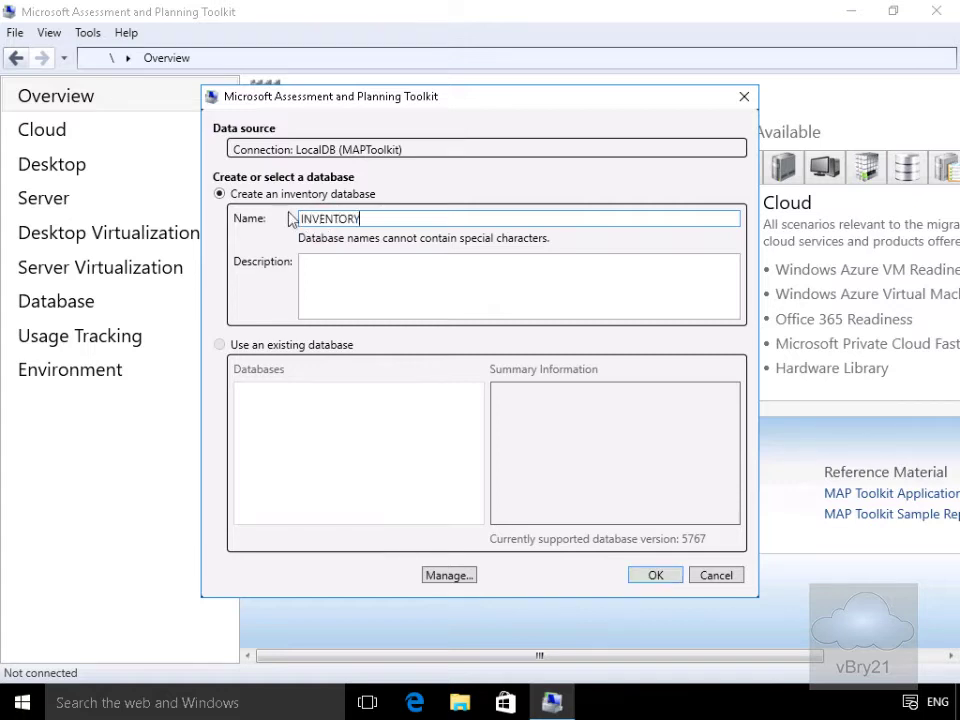
{"action": "left_click", "coordinate": [655, 577]}
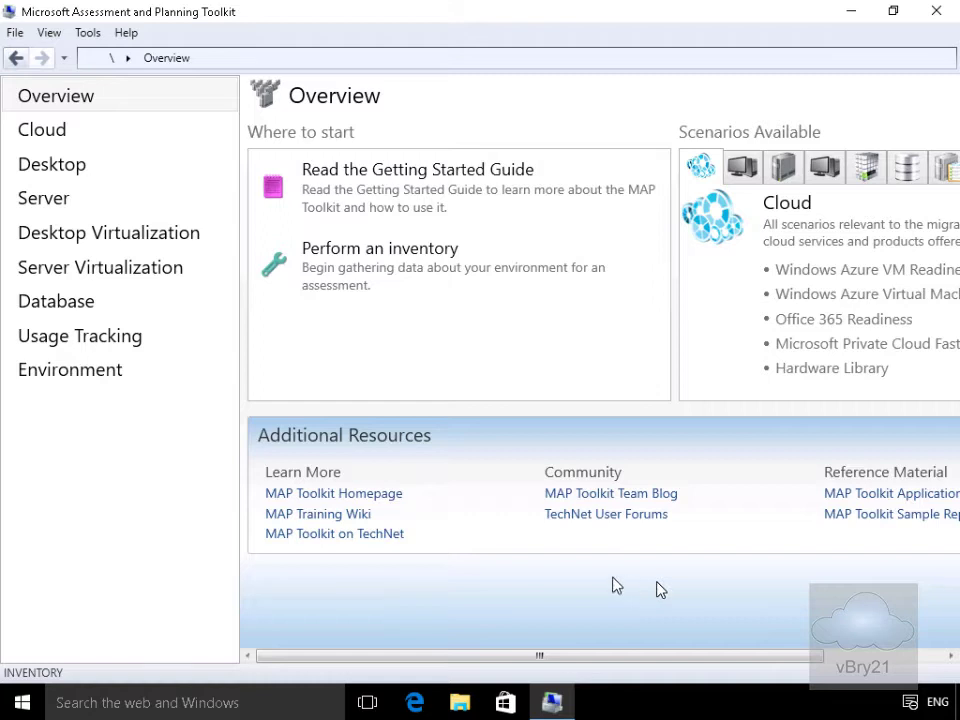
- Begin an inventory and select the Windows computers, Exchange Server and Lync Server scenarios
{"action": "left_click", "coordinate": [379, 252]}
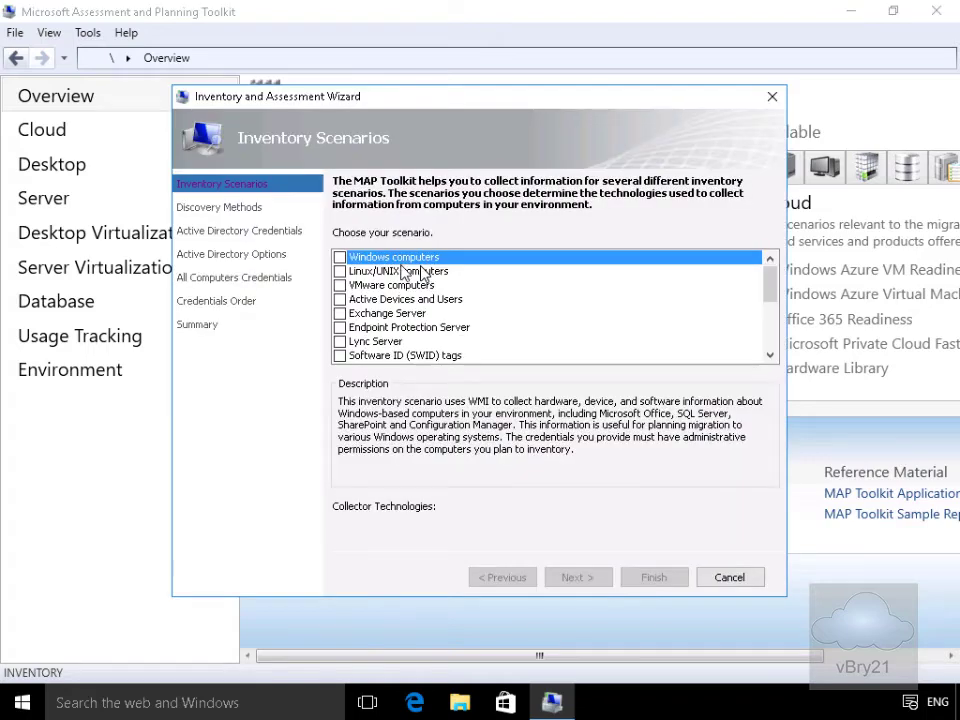
{"action": "left_click", "coordinate": [341, 258]}
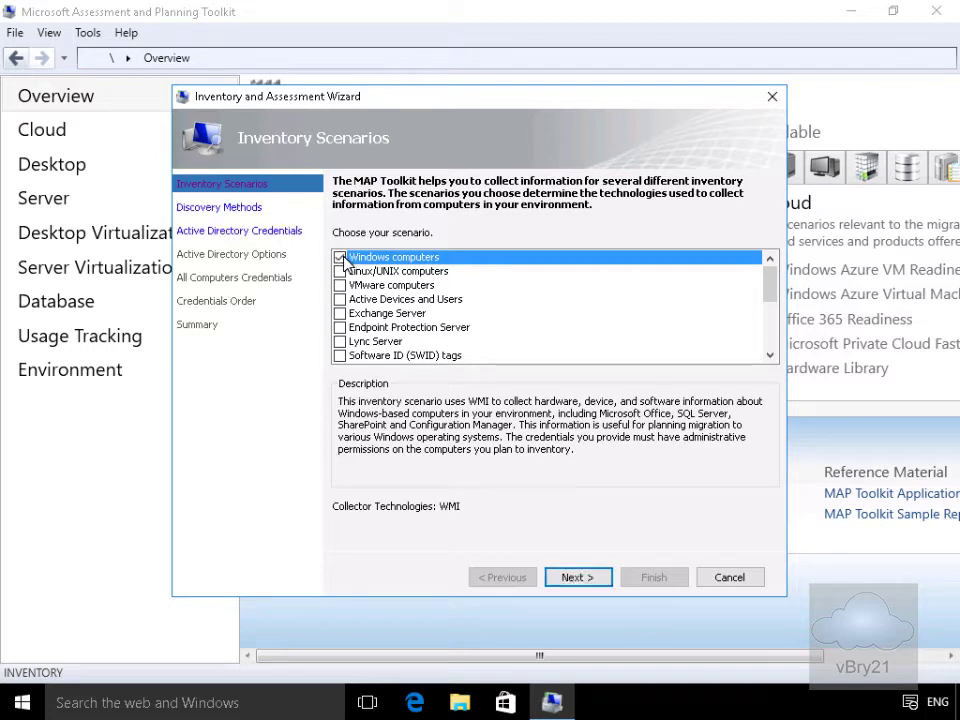
{"action": "left_click", "coordinate": [341, 314]}
{"action": "left_click", "coordinate": [340, 342]}
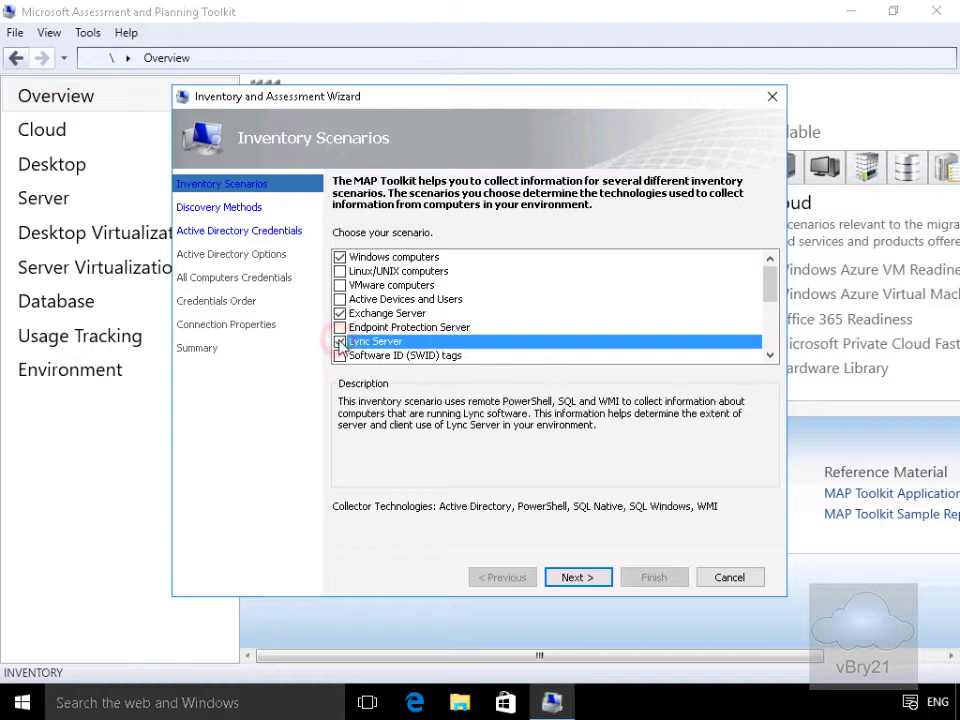
- Add the SQL Server and Windows Azure Platform Migration scenarios to the inventory and proceed to the discovery methods
{"action": "left_click", "coordinate": [770, 356]}
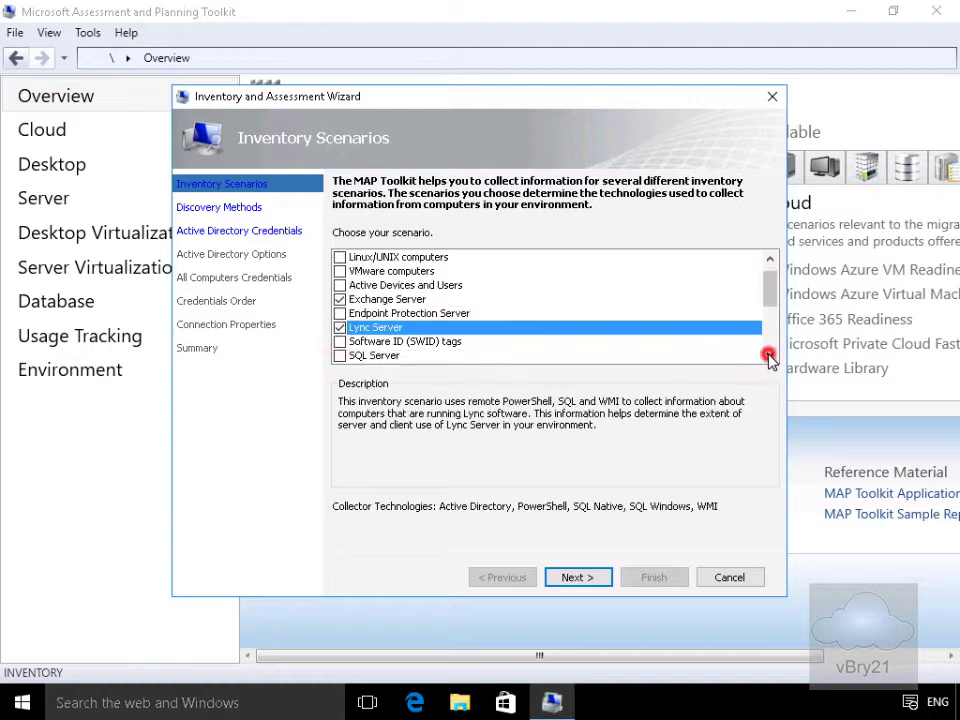
{"action": "left_click", "coordinate": [769, 356]}
{"action": "left_click", "coordinate": [769, 356]}
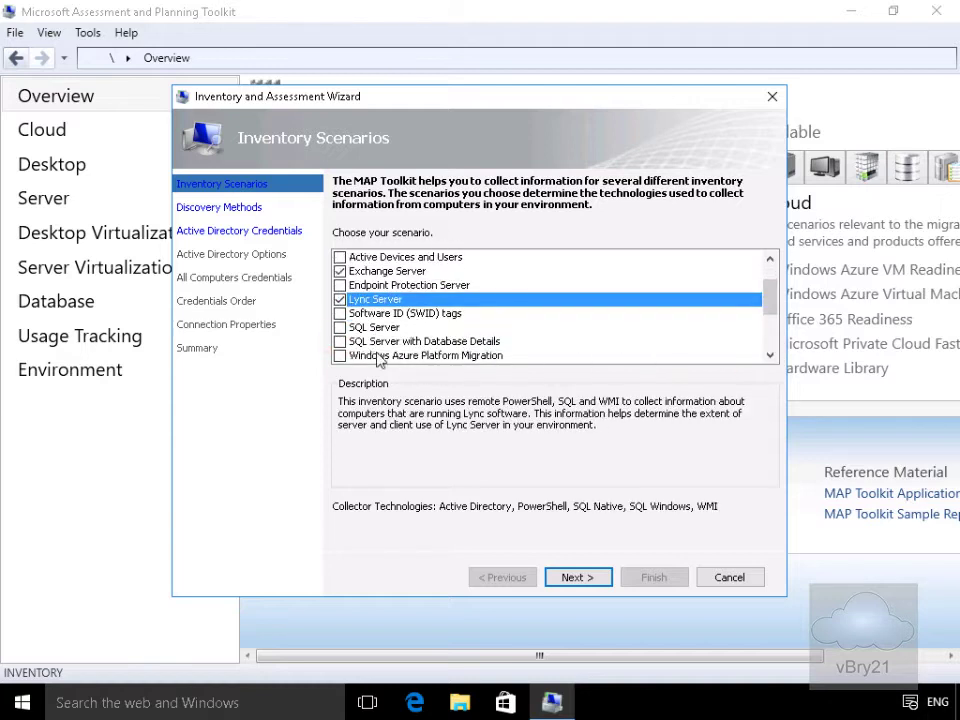
{"action": "left_click", "coordinate": [341, 328]}
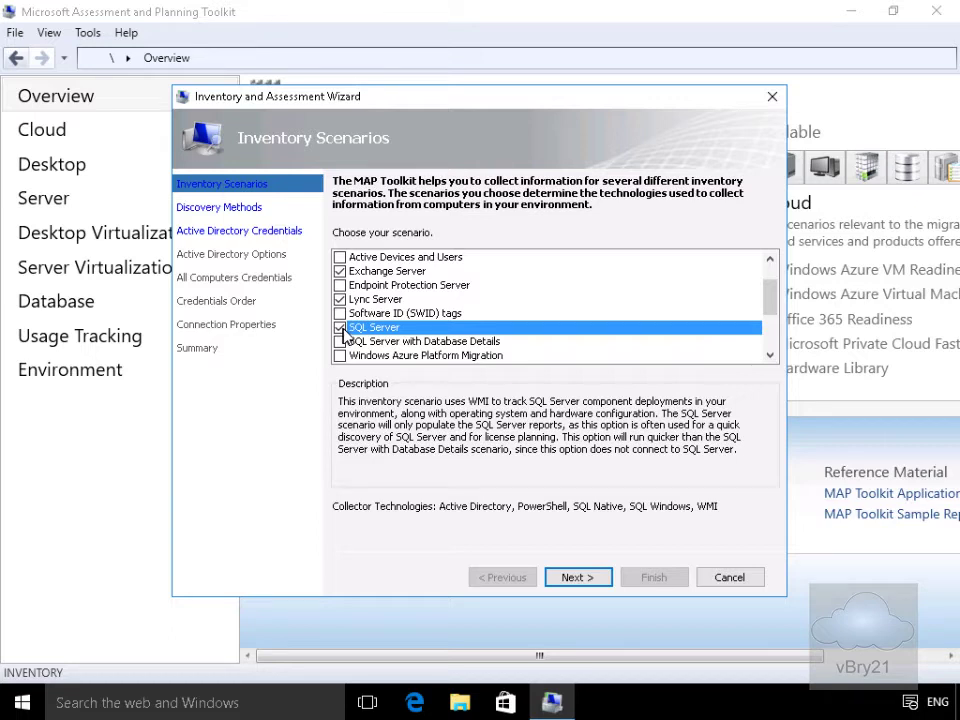
{"action": "left_click", "coordinate": [342, 357]}
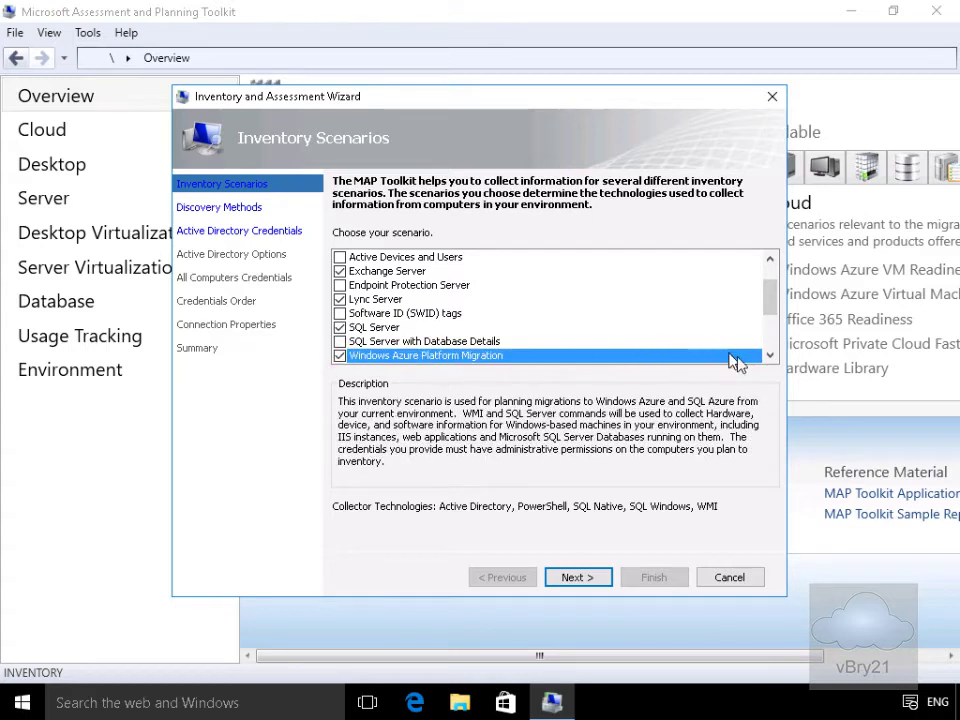
{"action": "left_click", "coordinate": [769, 355]}
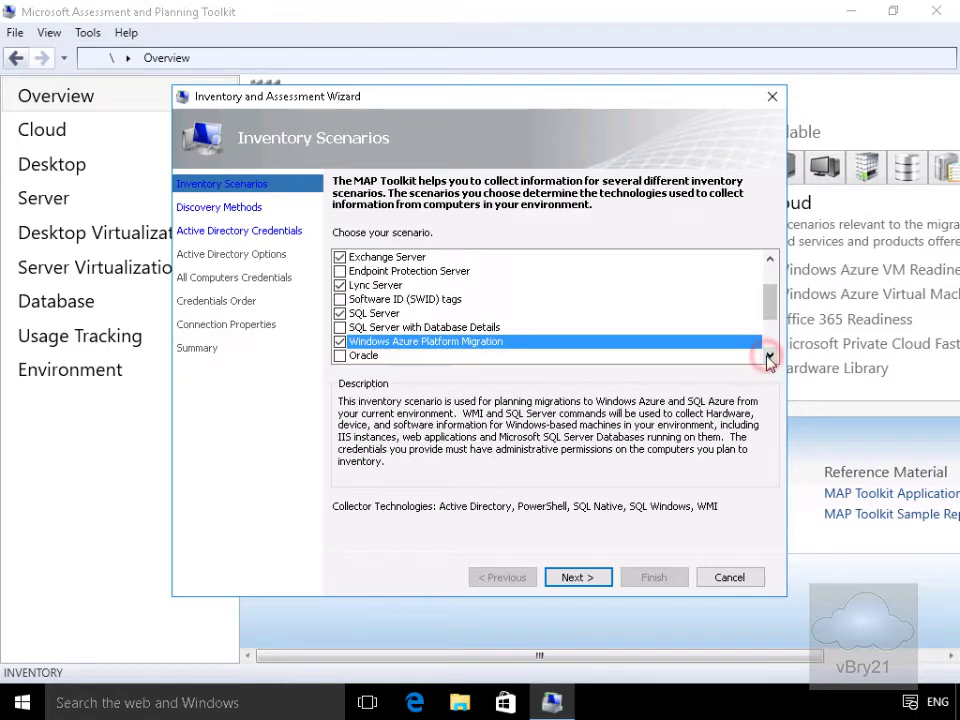
{"action": "left_click", "coordinate": [769, 355]}
{"action": "left_click", "coordinate": [769, 355]}
{"action": "left_click", "coordinate": [769, 355]}
{"action": "left_click", "coordinate": [769, 355]}
{"action": "left_click", "coordinate": [769, 355]}
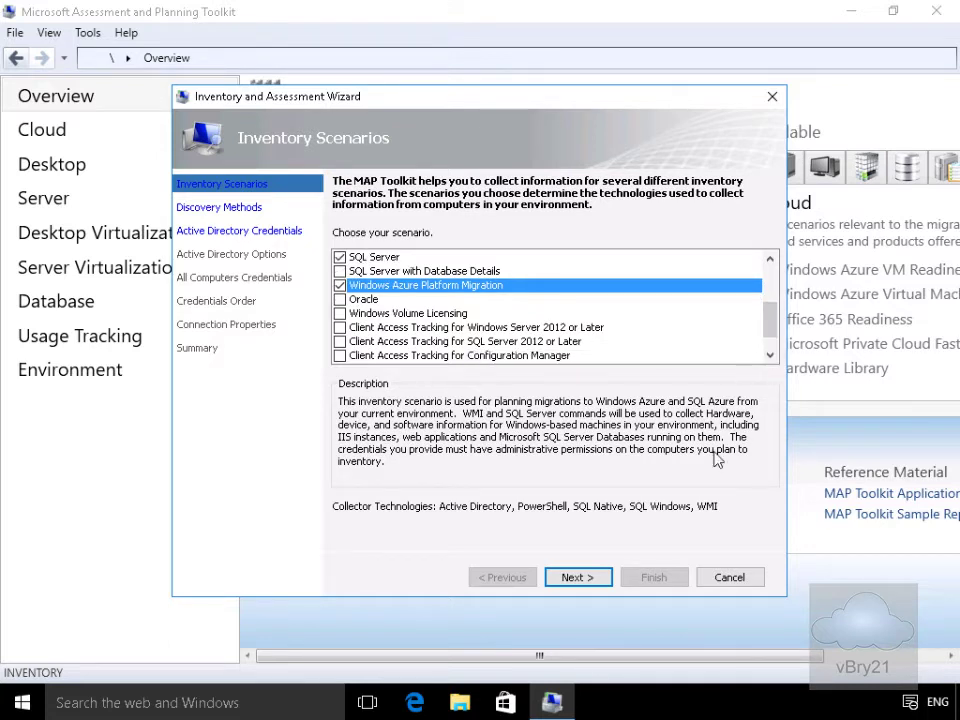
{"action": "left_click", "coordinate": [596, 577]}
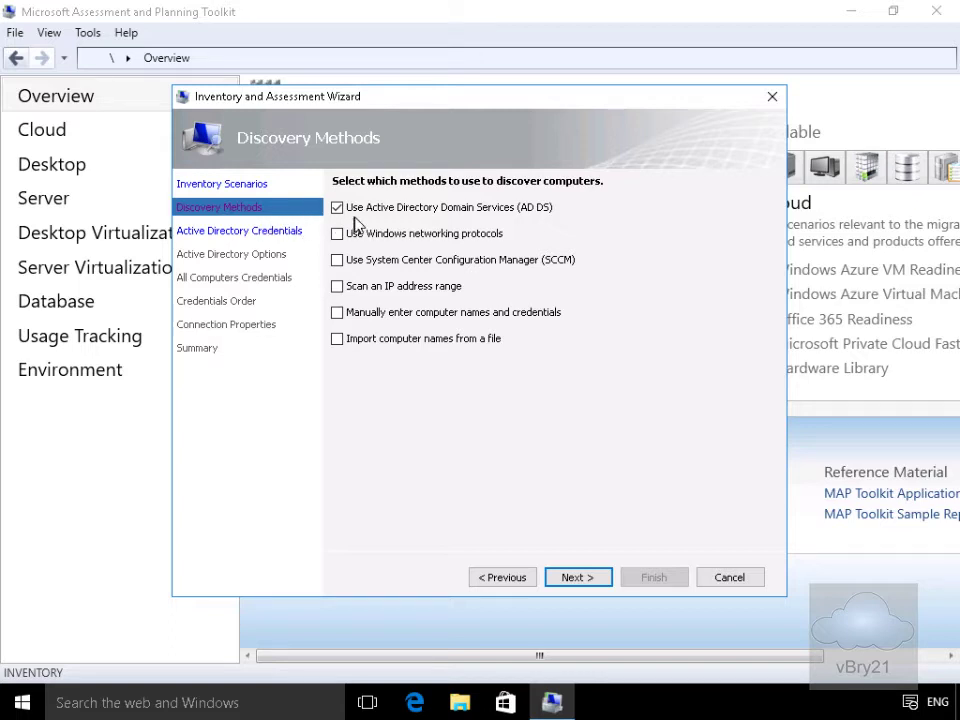
- Add IP address range scanning to the discovery methods and supply the adatum.com domain account and password, keeping all domains and containers included
{"action": "left_click", "coordinate": [337, 286]}
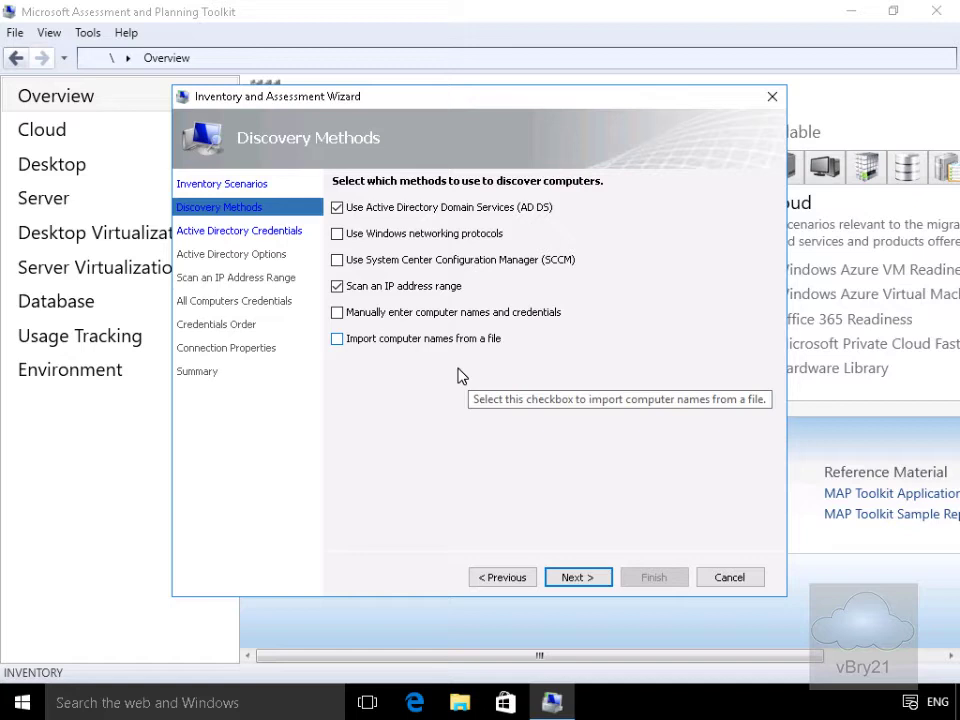
{"action": "left_click", "coordinate": [578, 577]}
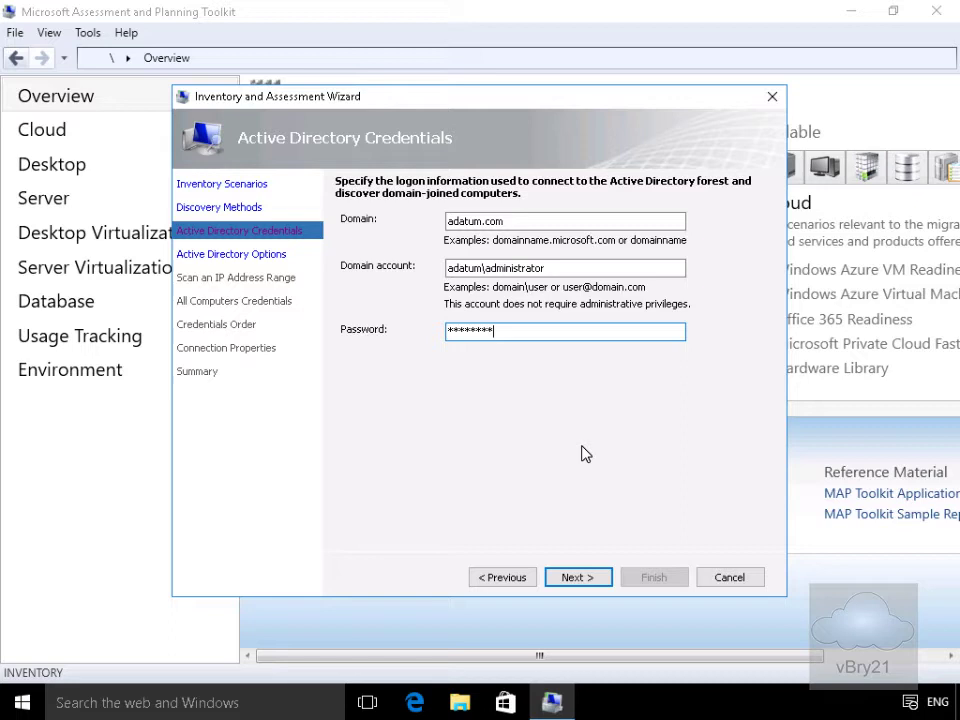
{"action": "left_click", "coordinate": [598, 580]}
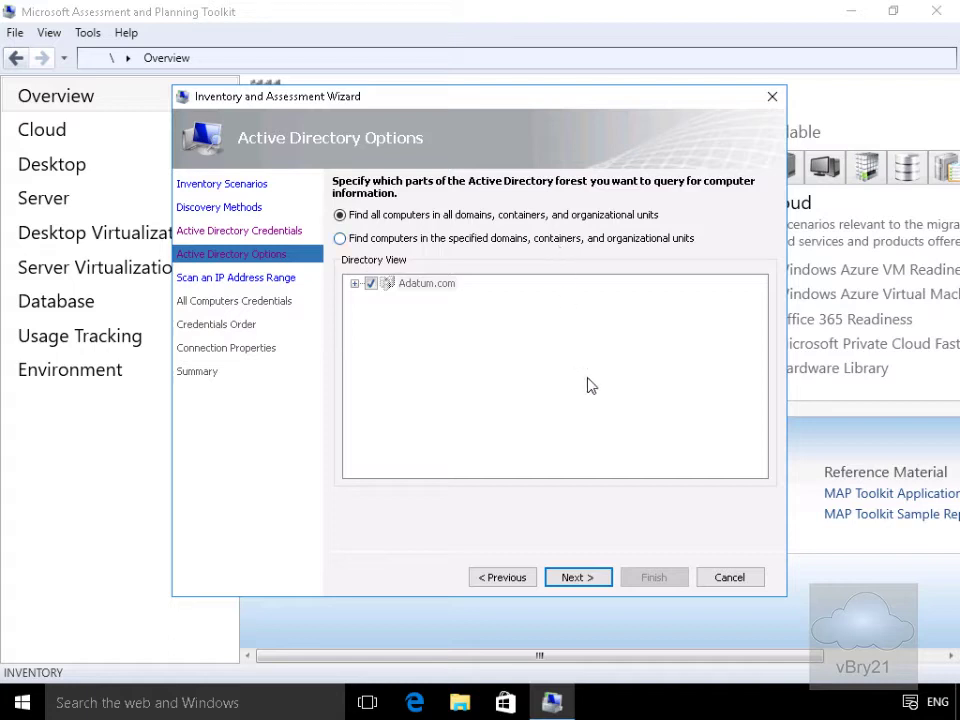
{"action": "left_click", "coordinate": [577, 578]}
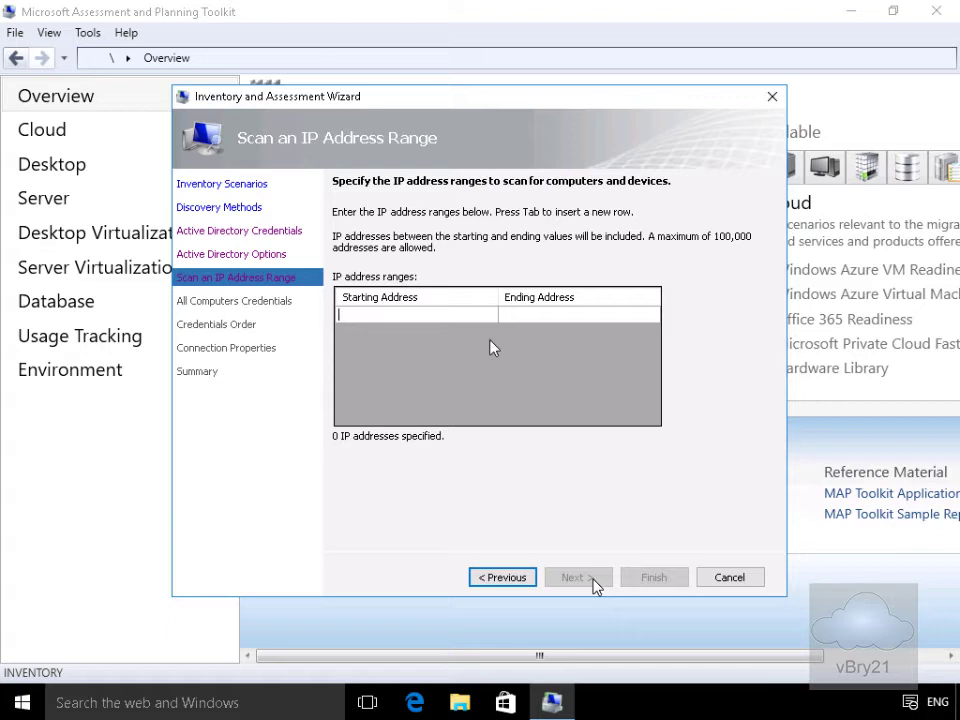
- Set the IP address range to scan from 172.16.0.1 to 172.16.0.100
{"action": "type", "text": "172.16.0.1"}
{"action": "key", "text": "Tab"}
{"action": "type", "text": "172.16.0.100"}
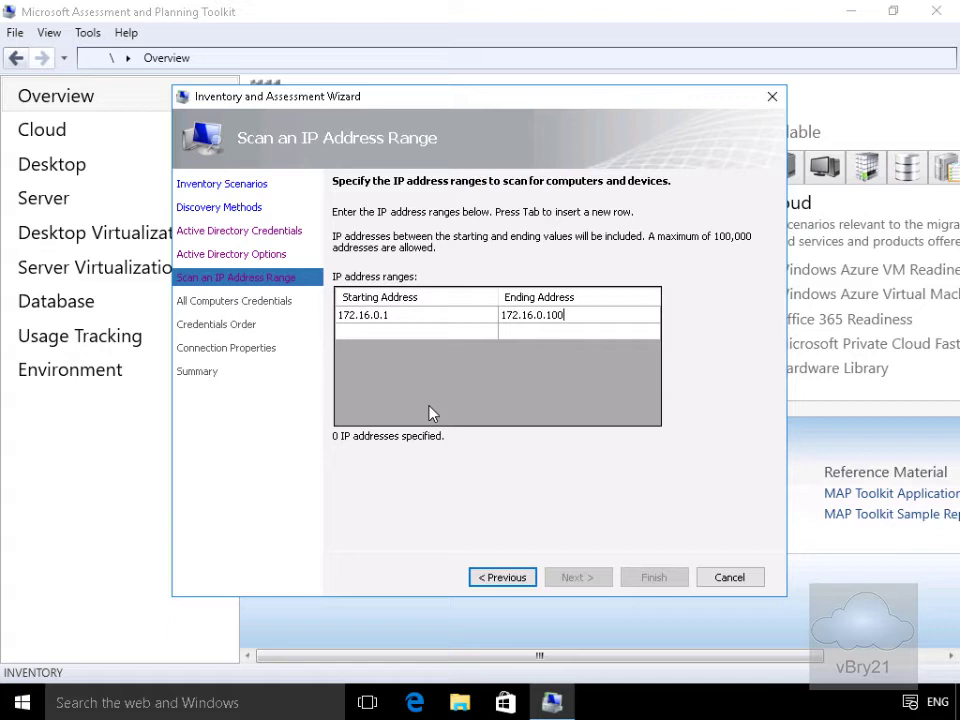
{"action": "left_click", "coordinate": [489, 335]}
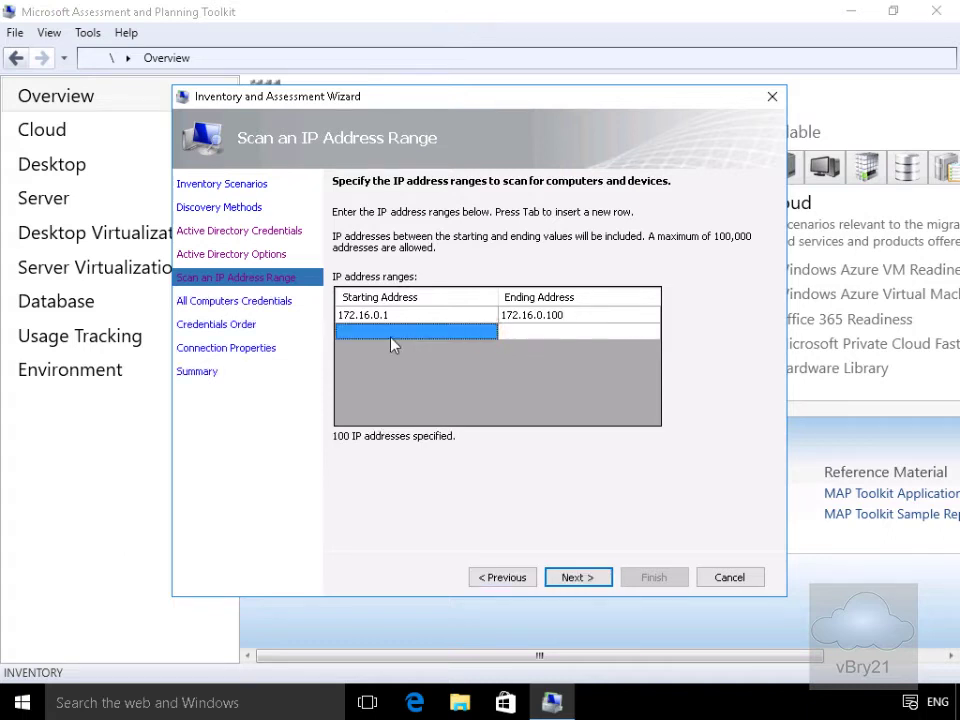
{"action": "left_click", "coordinate": [572, 580]}
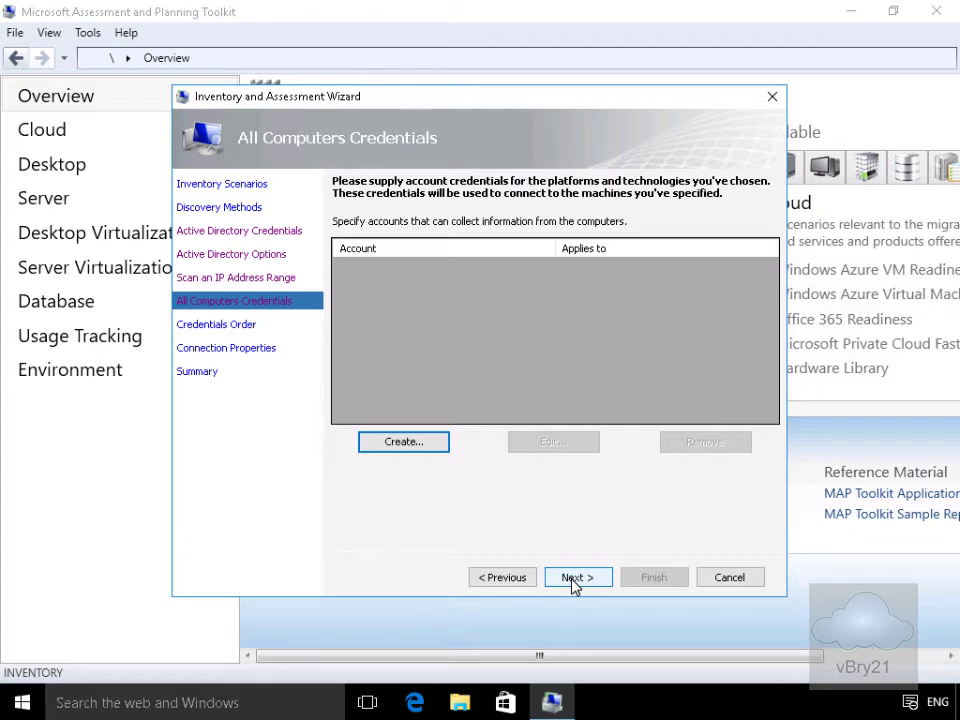
- Keep the credentials order and PowerShell connection properties as they are, then review the summary and finish the inventory wizard
{"action": "left_click", "coordinate": [573, 582]}
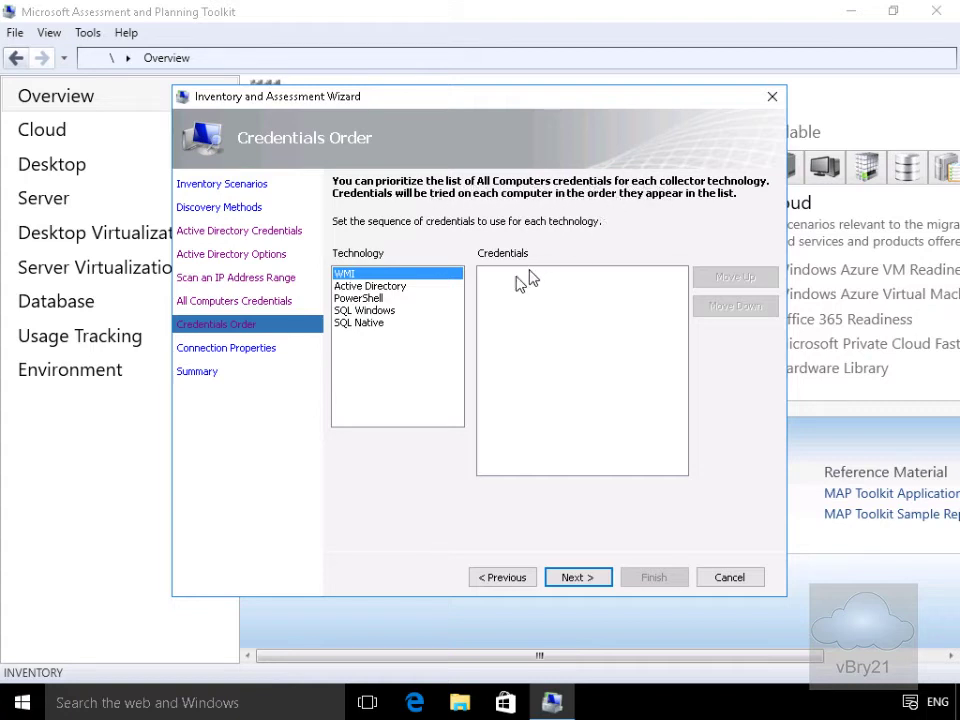
{"action": "left_click", "coordinate": [566, 579]}
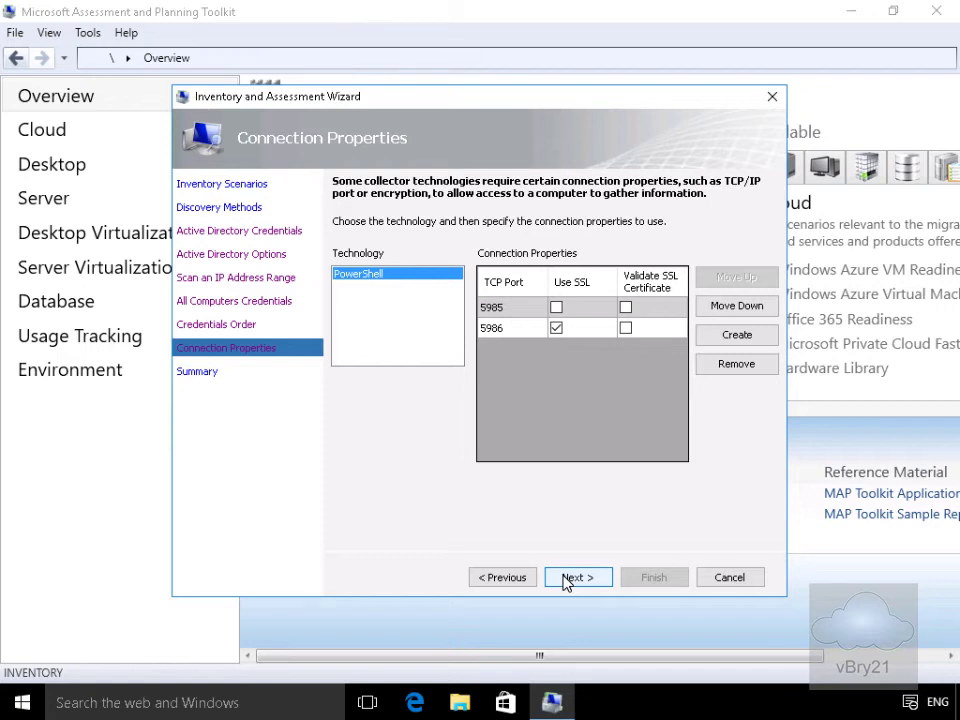
{"action": "left_click", "coordinate": [566, 578]}
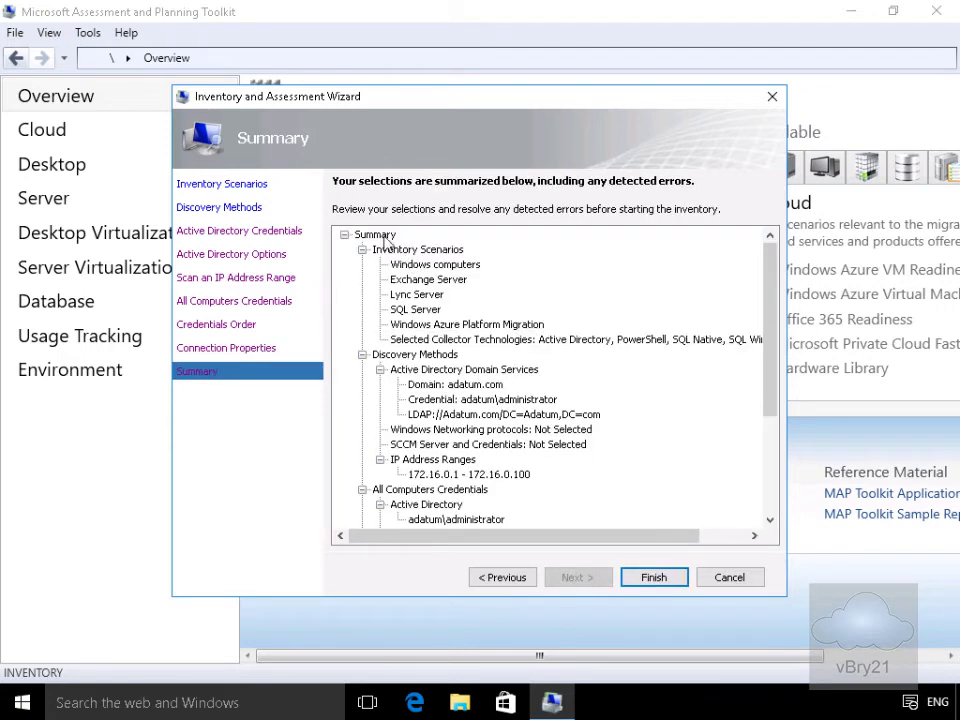
{"action": "left_click_drag", "start_coordinate": [773, 408], "coordinate": [772, 515]}
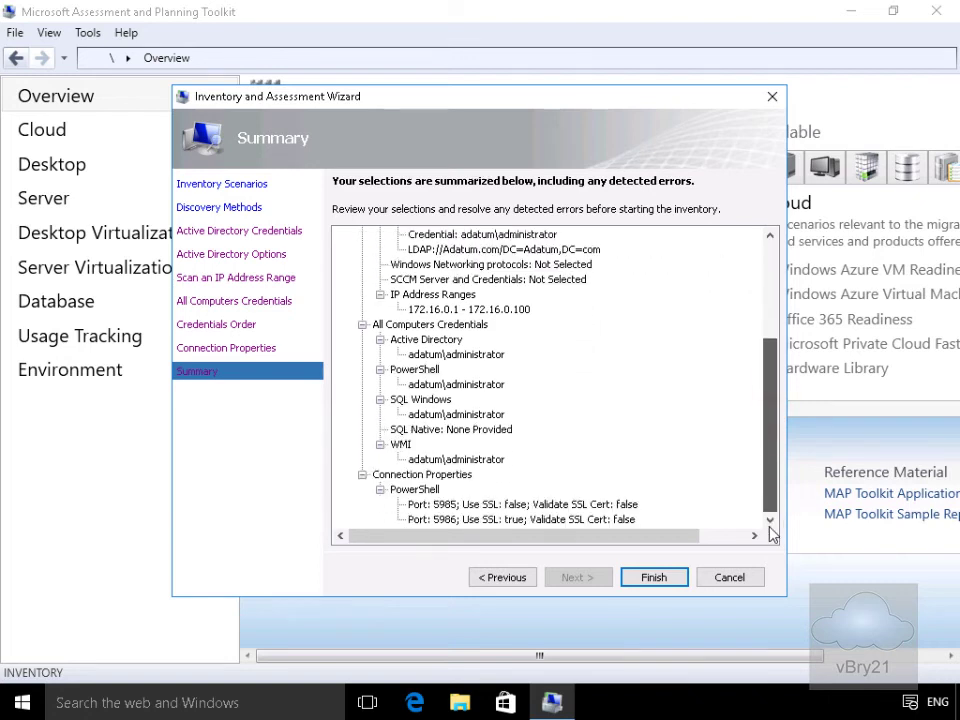
{"action": "left_click", "coordinate": [655, 578]}
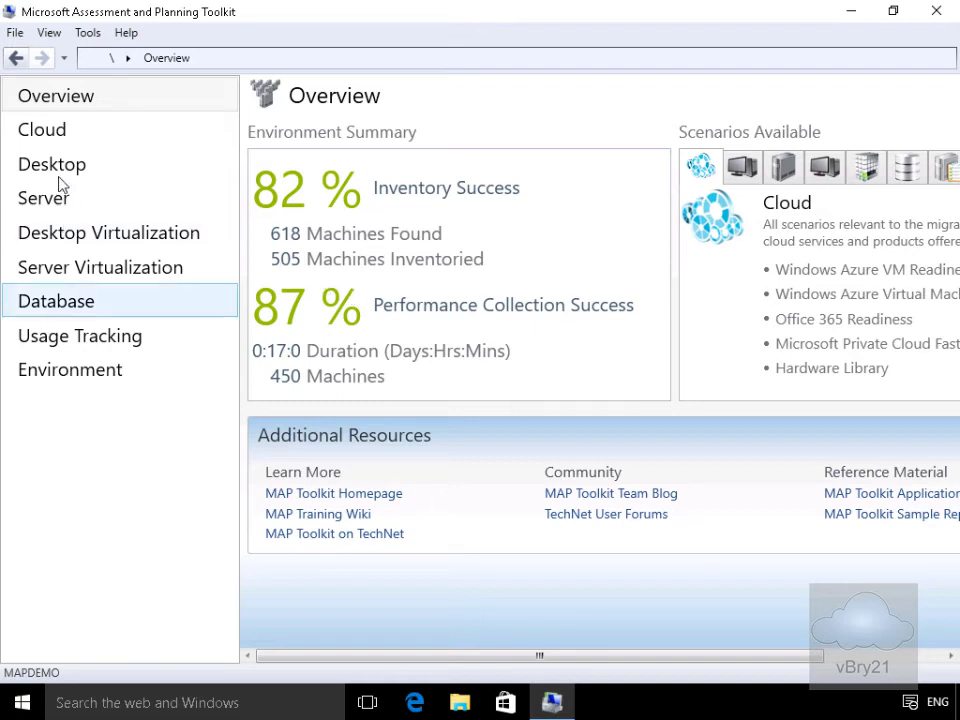
- Open the Azure VM Capacity results among the Cloud scenarios and examine the virtual machine sizing
{"action": "left_click", "coordinate": [45, 128]}
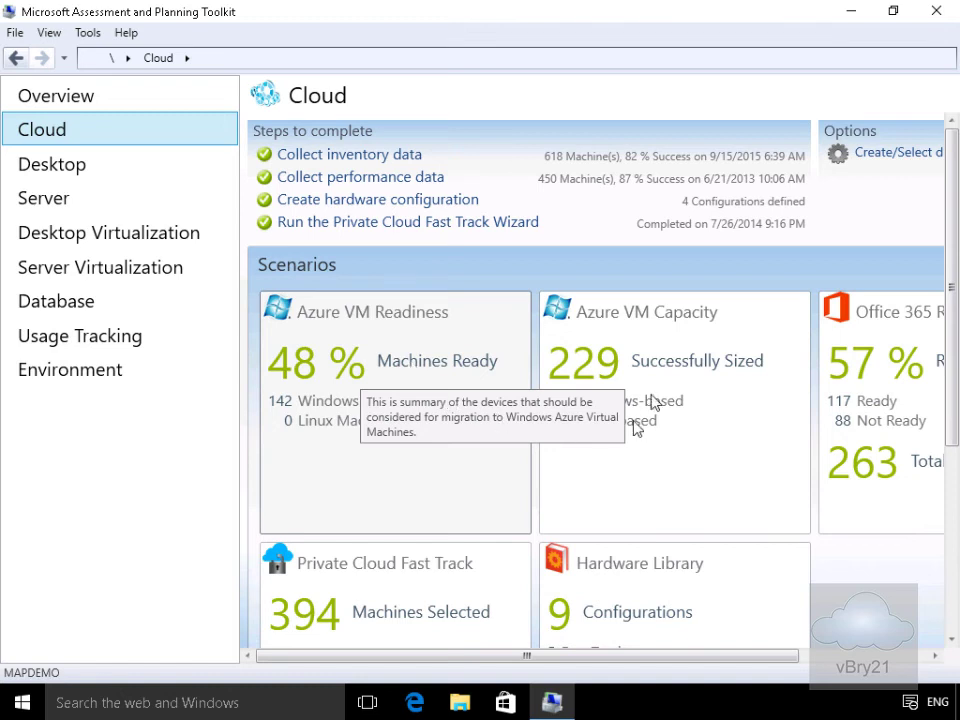
{"action": "left_click", "coordinate": [705, 455]}
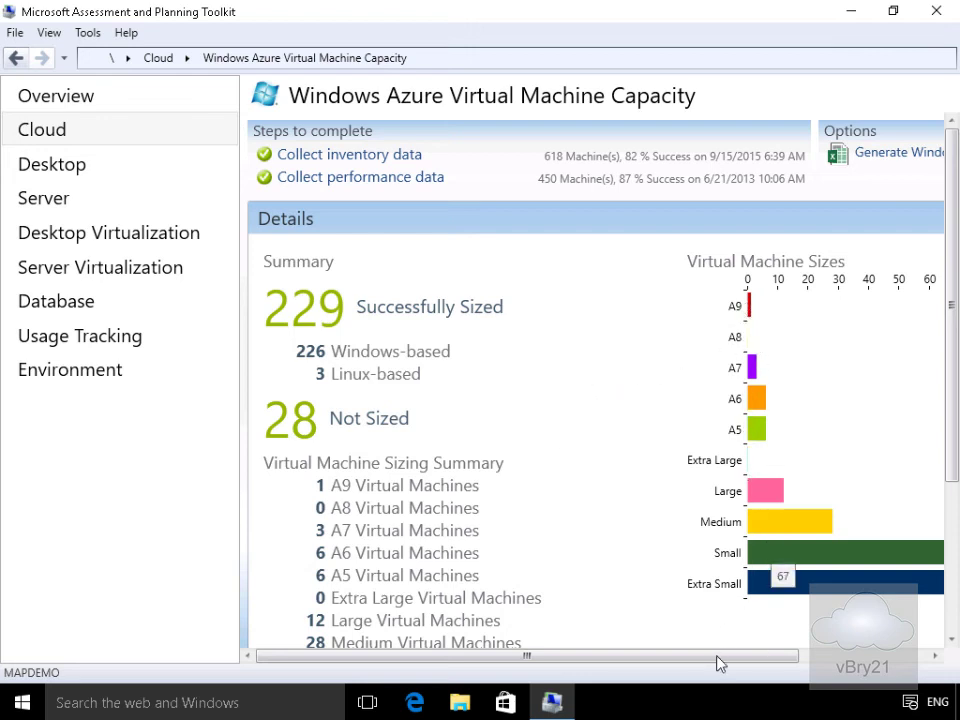
{"action": "left_click_drag", "start_coordinate": [718, 658], "coordinate": [655, 651]}
- Examine the Desktop readiness scenarios and open the Internet Explorer Discovery results
{"action": "left_click", "coordinate": [77, 170]}
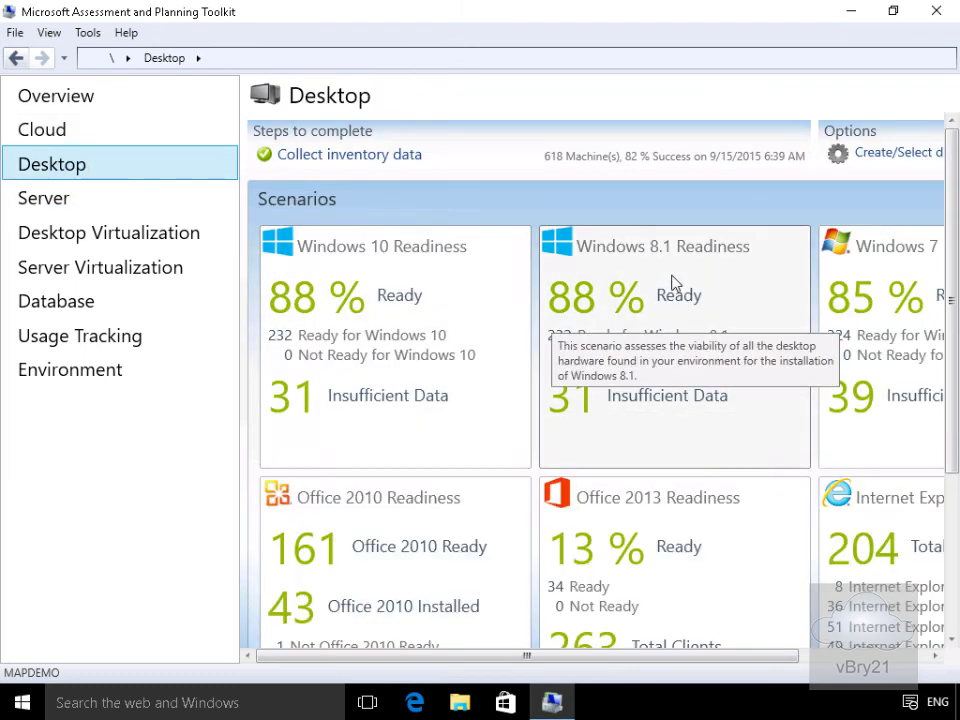
{"action": "left_click", "coordinate": [783, 655]}
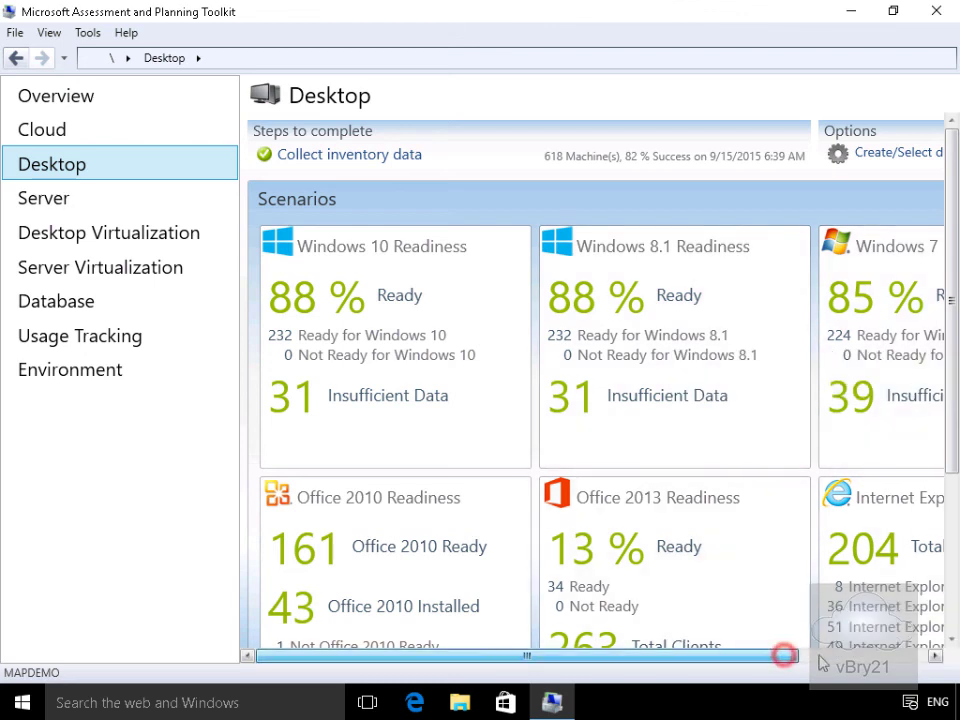
{"action": "left_click_drag", "start_coordinate": [818, 657], "coordinate": [829, 626]}
{"action": "left_click", "coordinate": [770, 503]}
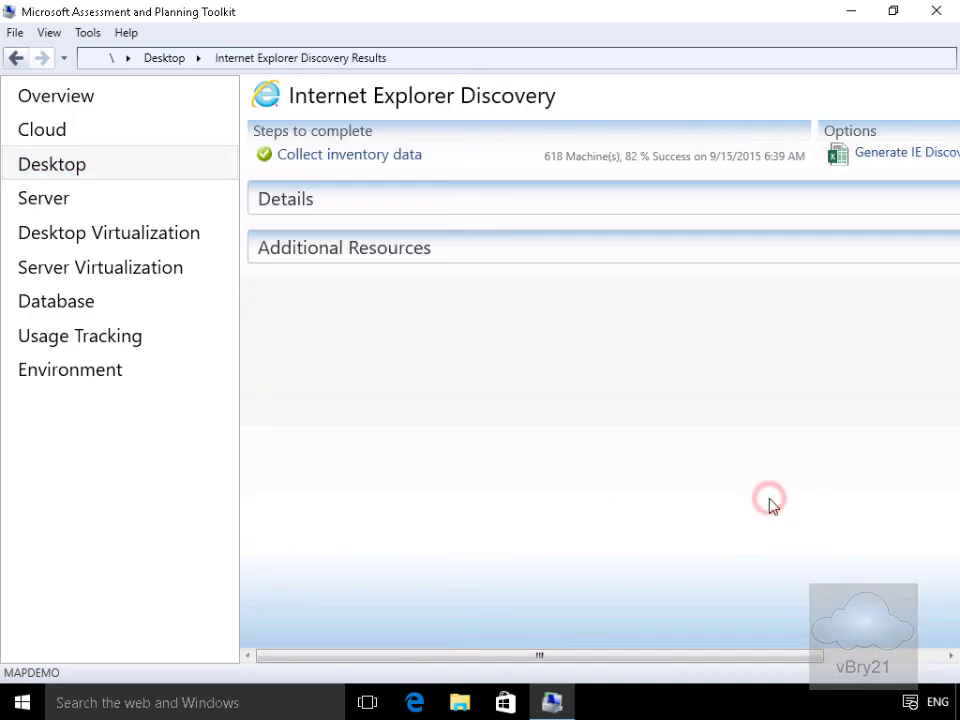